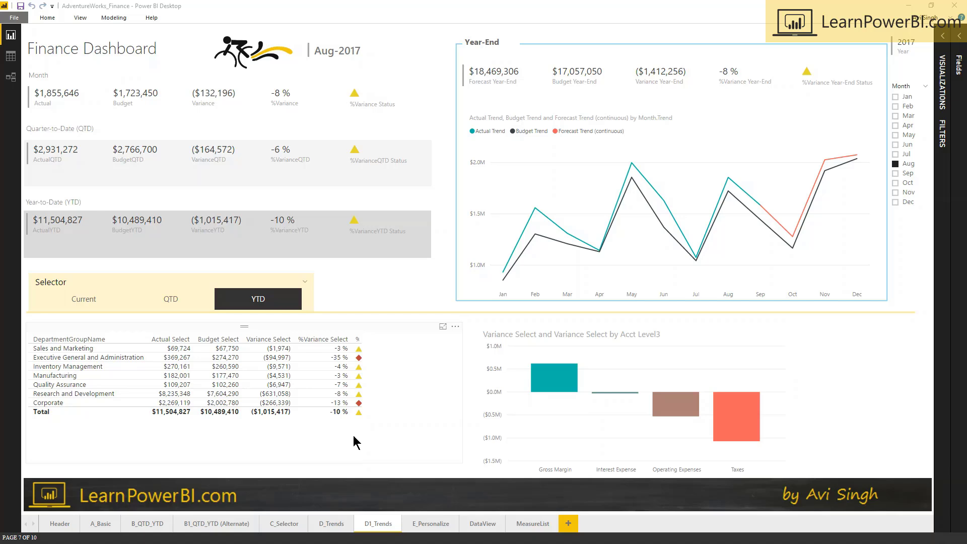
# Step: Switch to Relationships view to see the Finance table linked to its lookup tables
pyautogui.click(11, 77)
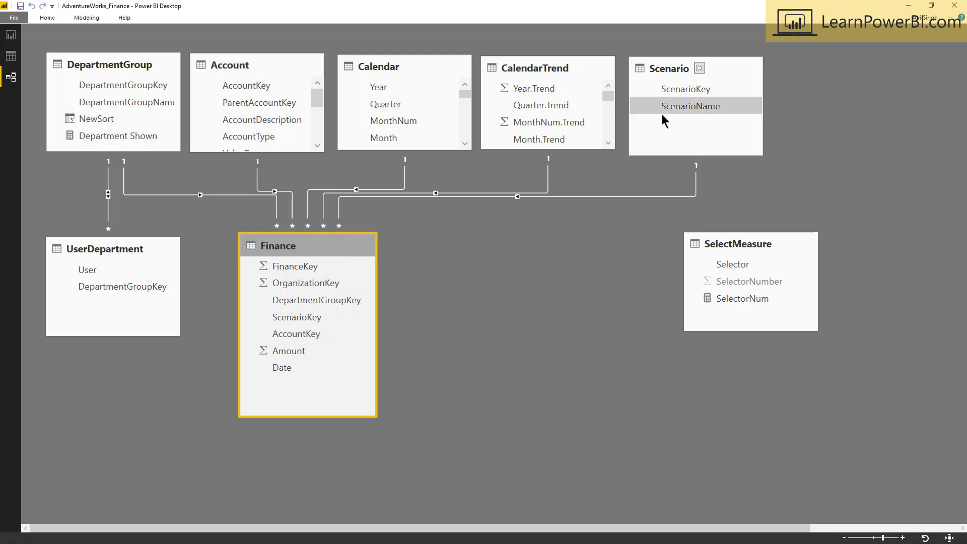
pyautogui.moveTo(137, 84); pyautogui.dragTo(136, 79)
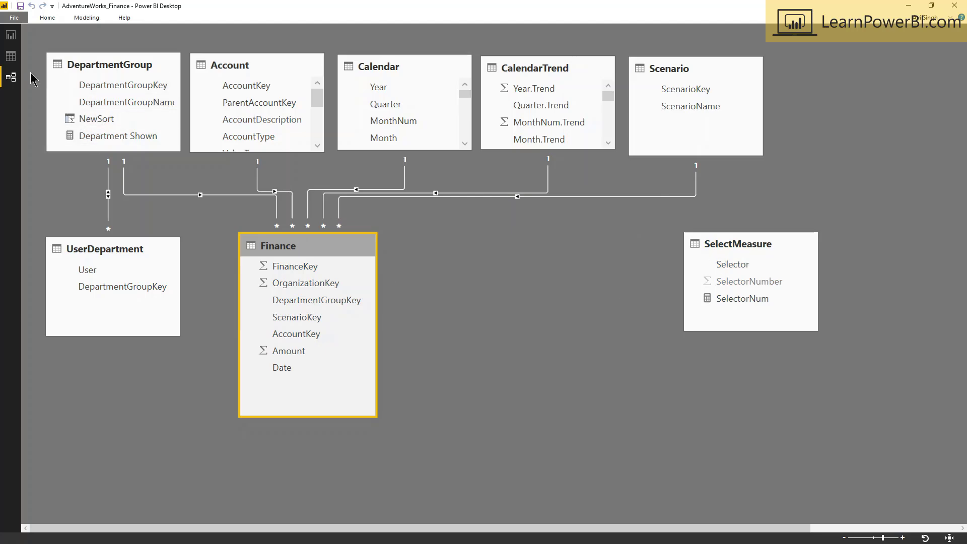
# Step: In Data view, collapse Formulas and MeasureList, then browse the Finance table's keys, amounts and dates
pyautogui.click(11, 56)
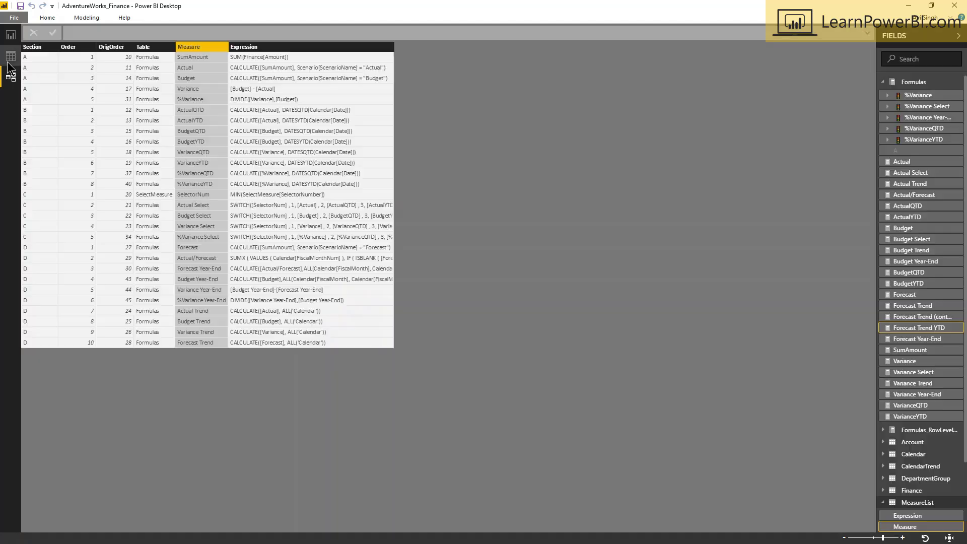
pyautogui.click(883, 83)
pyautogui.click(884, 168)
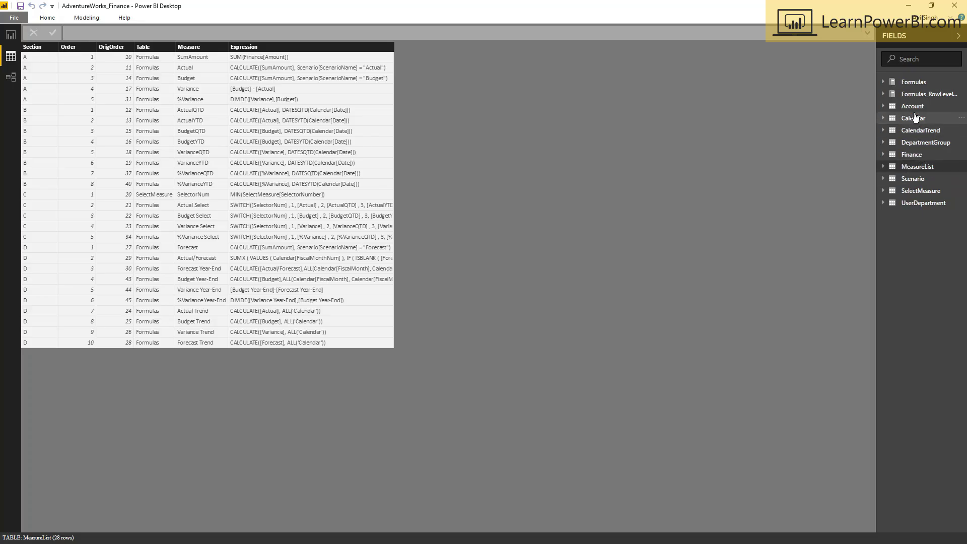
pyautogui.click(912, 154)
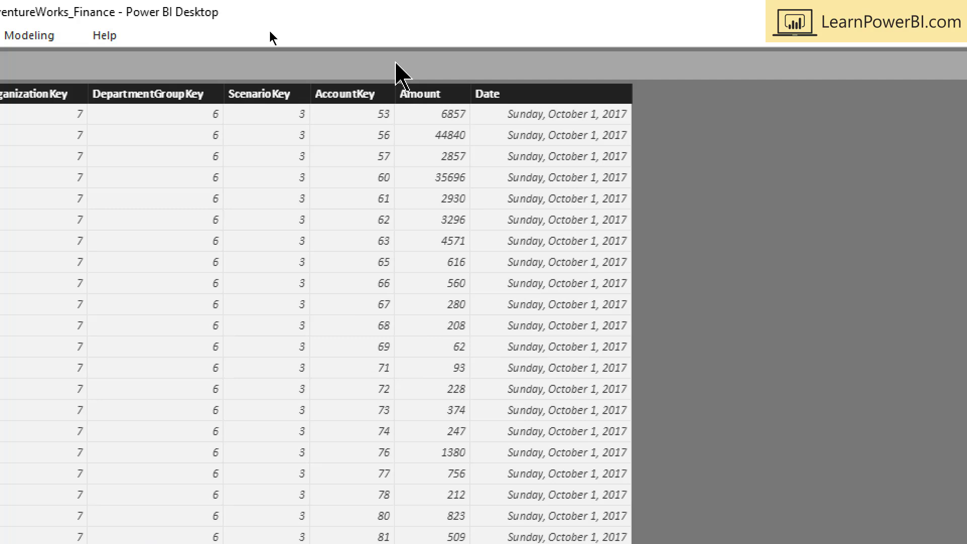
pyautogui.click(395, 62)
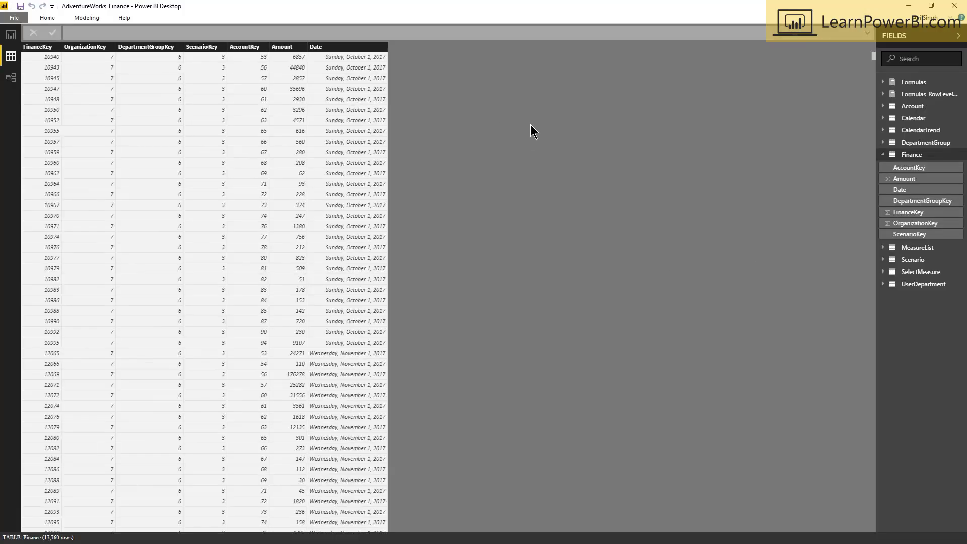
pyautogui.click(886, 154)
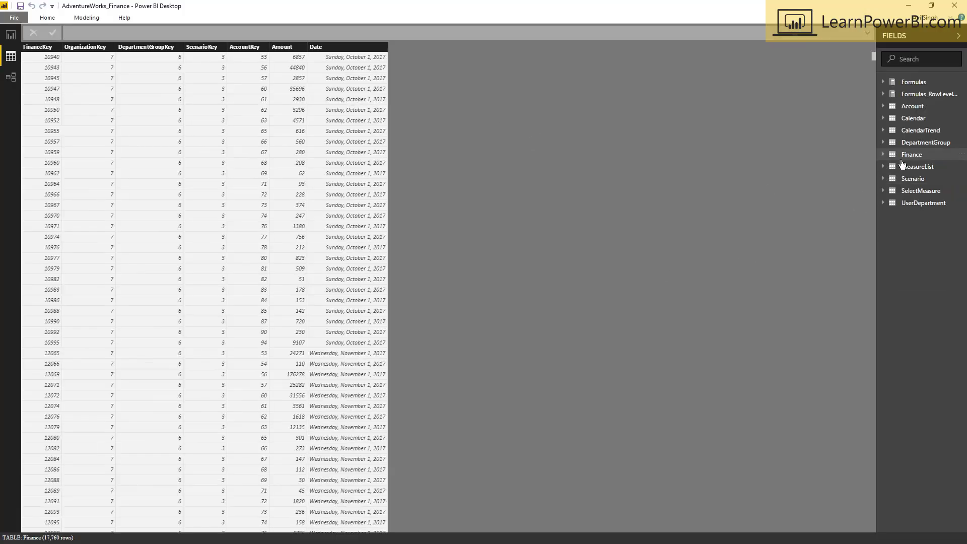
# Step: Browse the Scenario, DepartmentGroup and Account tables' data, then return to the Header report page
pyautogui.click(913, 180)
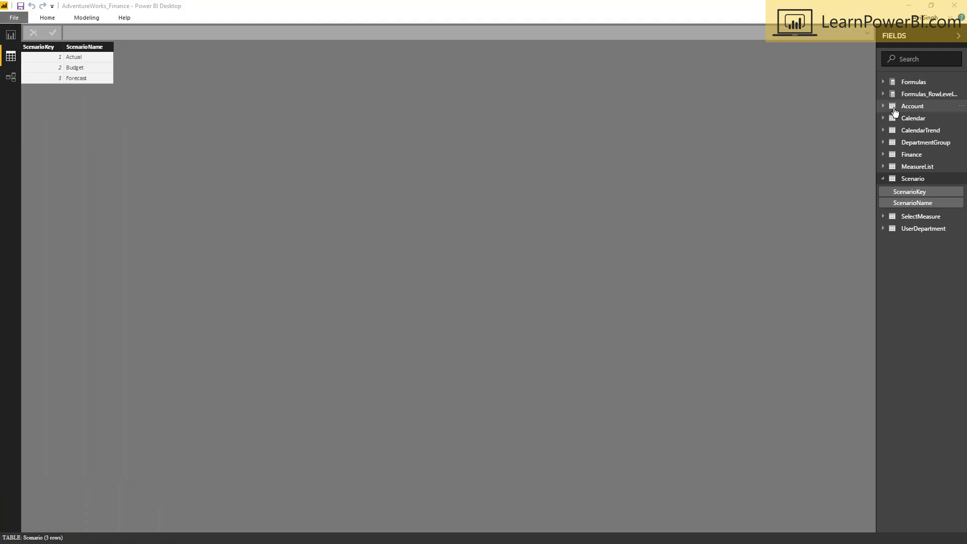
pyautogui.click(921, 143)
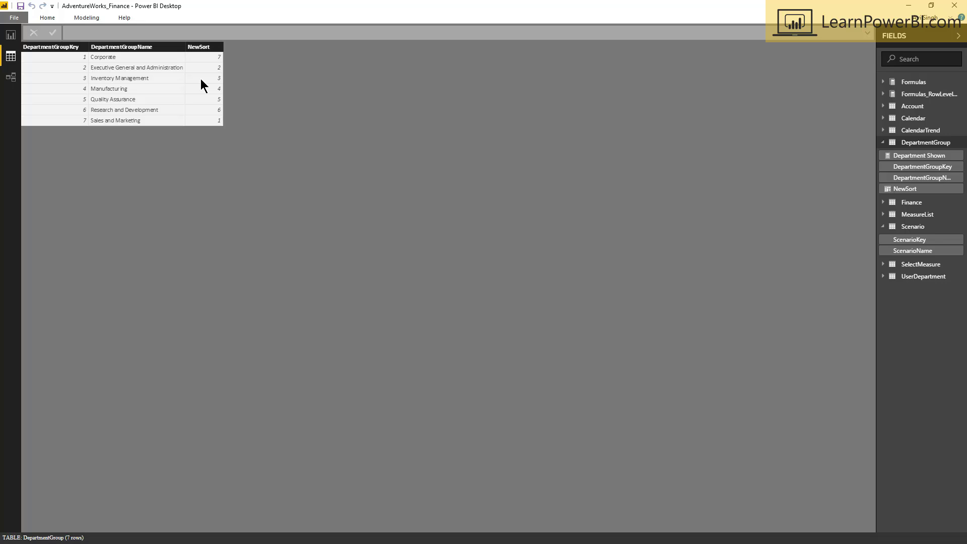
pyautogui.click(910, 107)
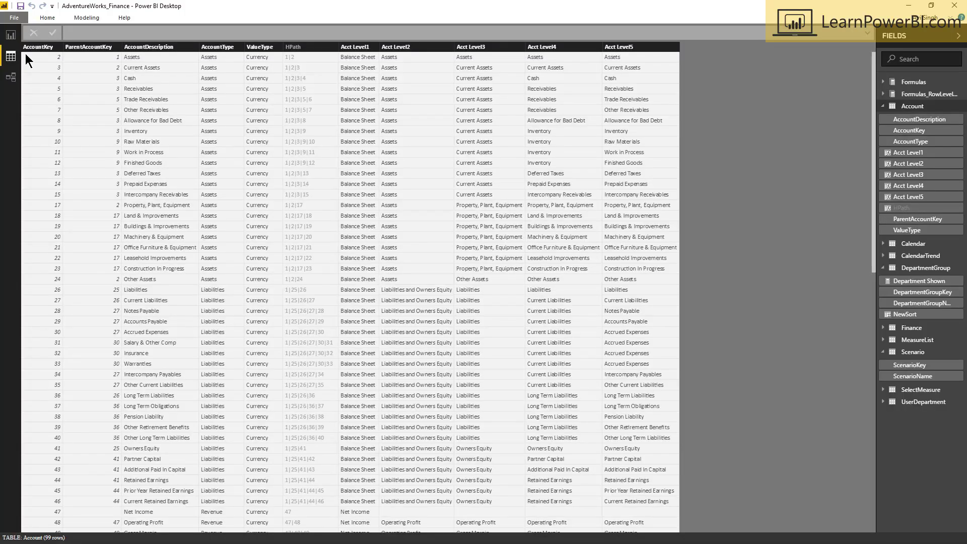
pyautogui.click(12, 36)
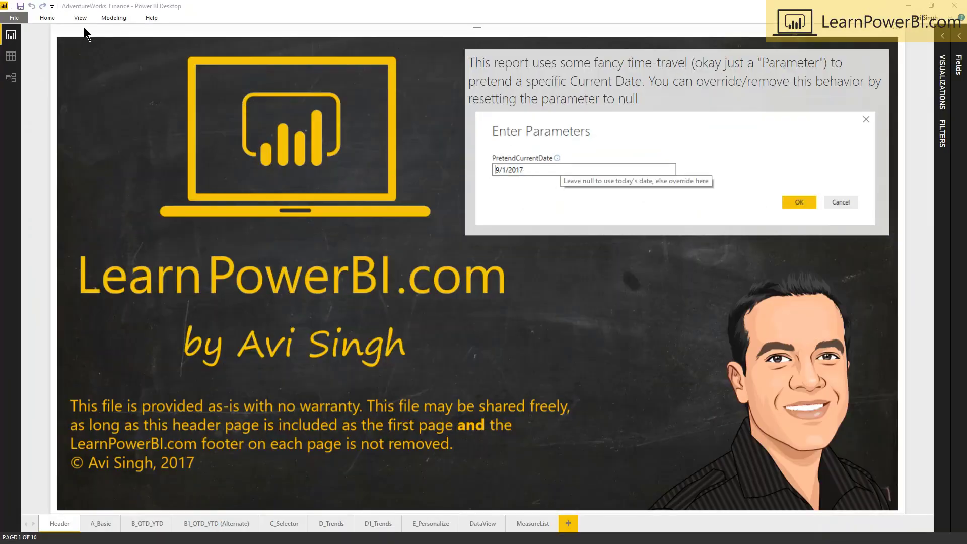
# Step: Open Edit Parameters, clear the PretendCurrentDate value, then cancel so it stays 9/1/2017
pyautogui.click(47, 18)
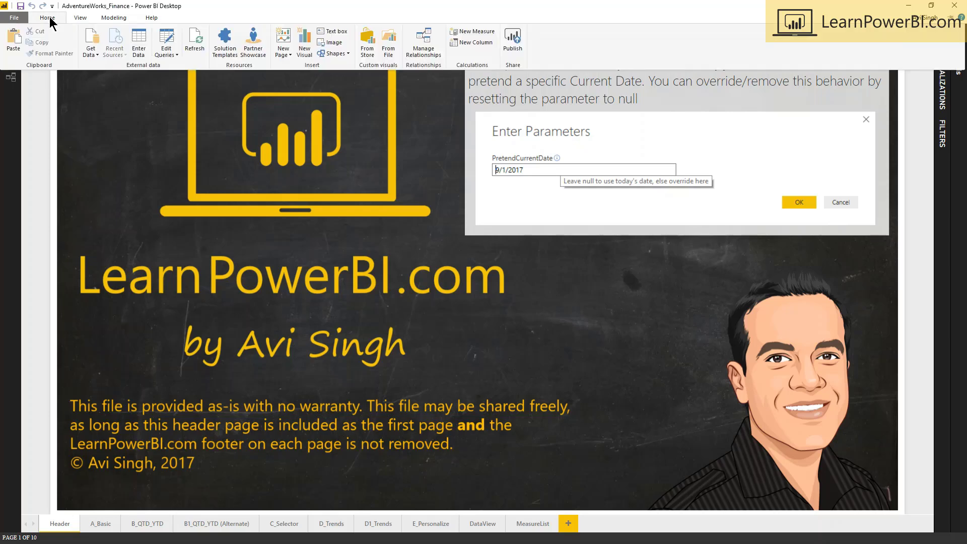
pyautogui.click(169, 58)
pyautogui.click(134, 88)
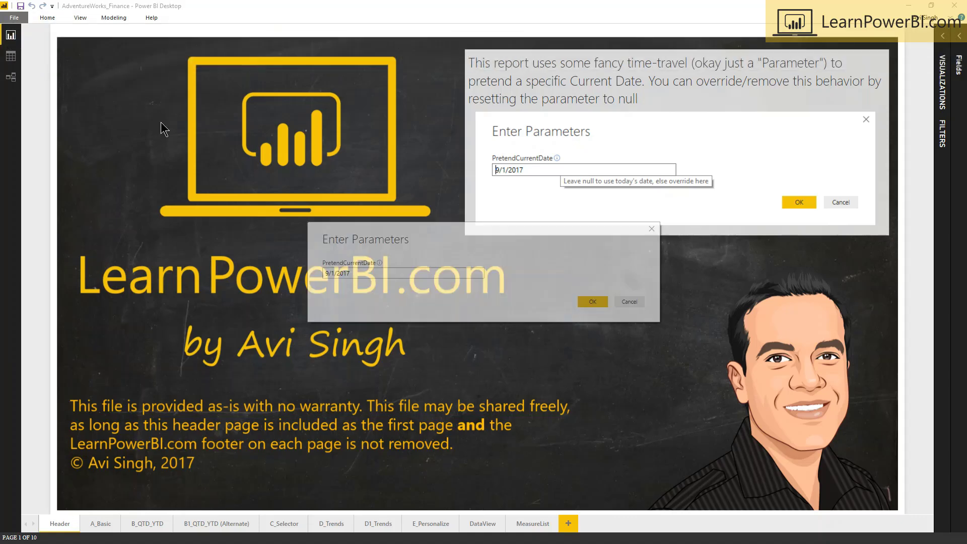
pyautogui.moveTo(352, 273); pyautogui.dragTo(291, 279)
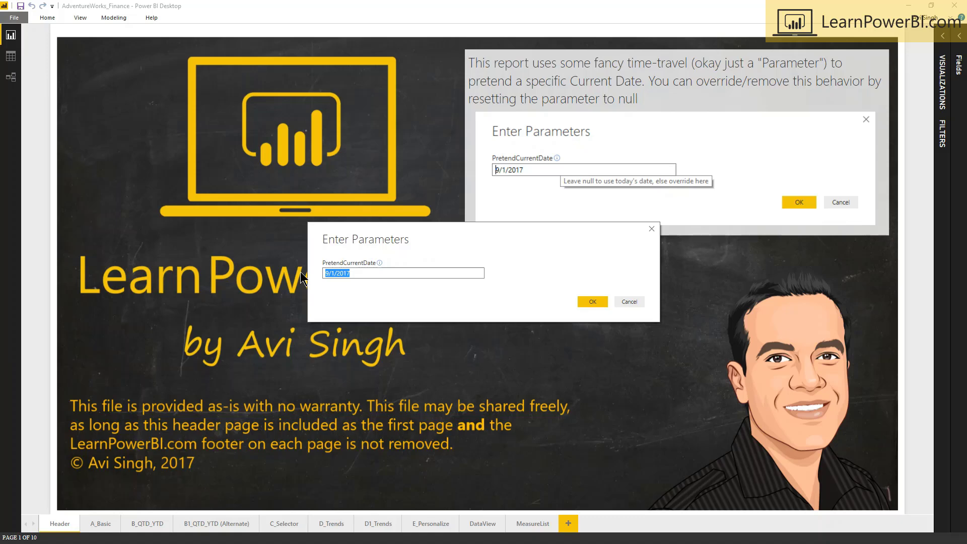
pyautogui.press('BackSpace')
pyautogui.click(632, 301)
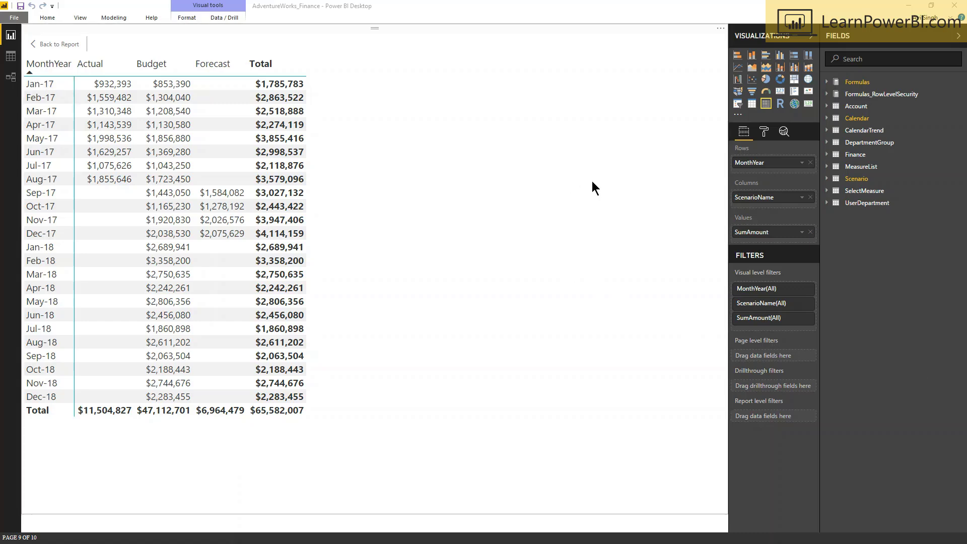
# Step: Expand Formulas and select SumAmount to show its formula SUM(Finance[Amount]) in the formula bar
pyautogui.click(827, 82)
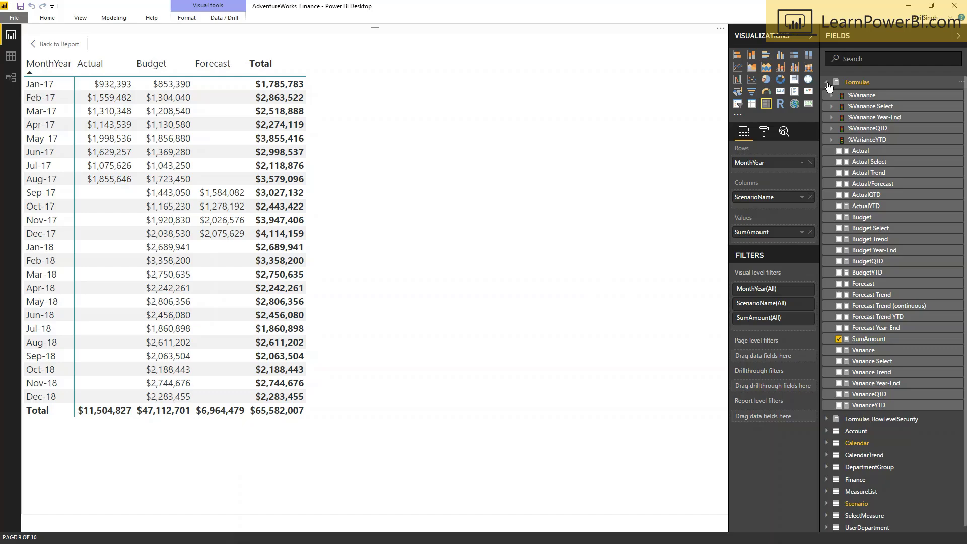
pyautogui.click(869, 339)
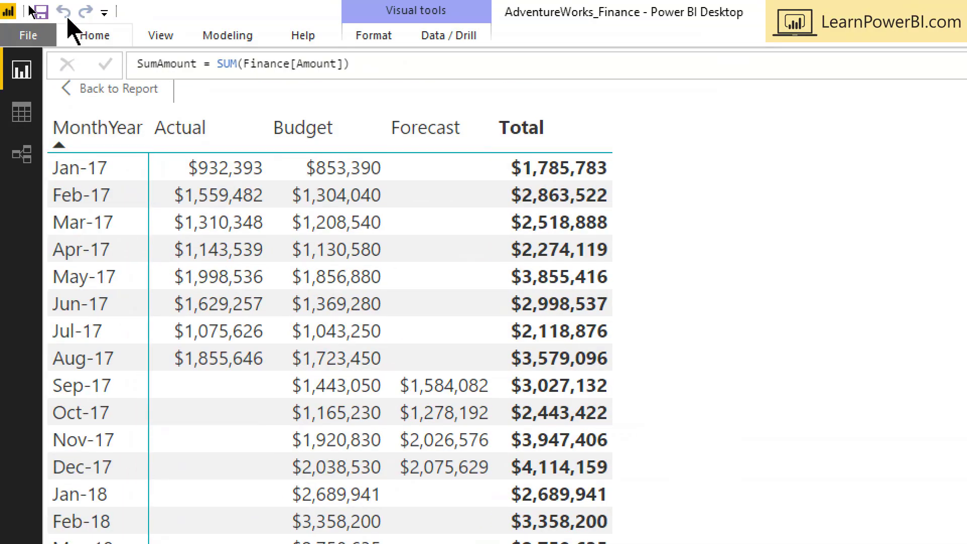
pyautogui.click(231, 63)
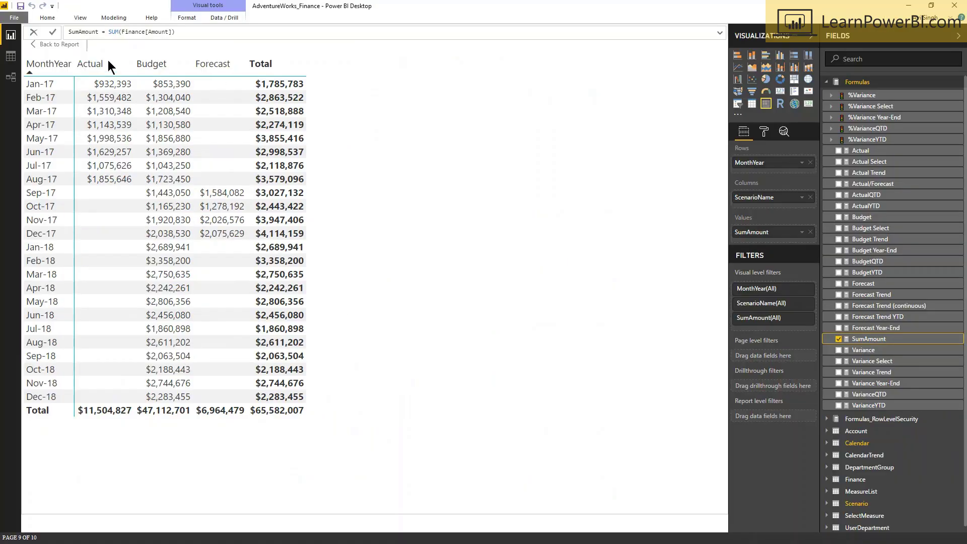
# Step: Exit focus mode and flip between the MeasureList and DataView pages, ending on MeasureList
pyautogui.click(72, 48)
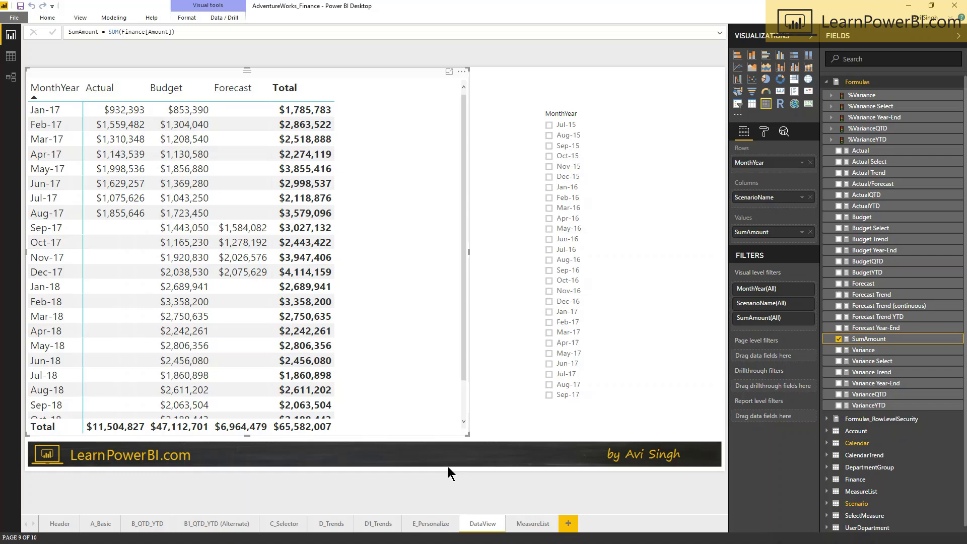
pyautogui.click(523, 524)
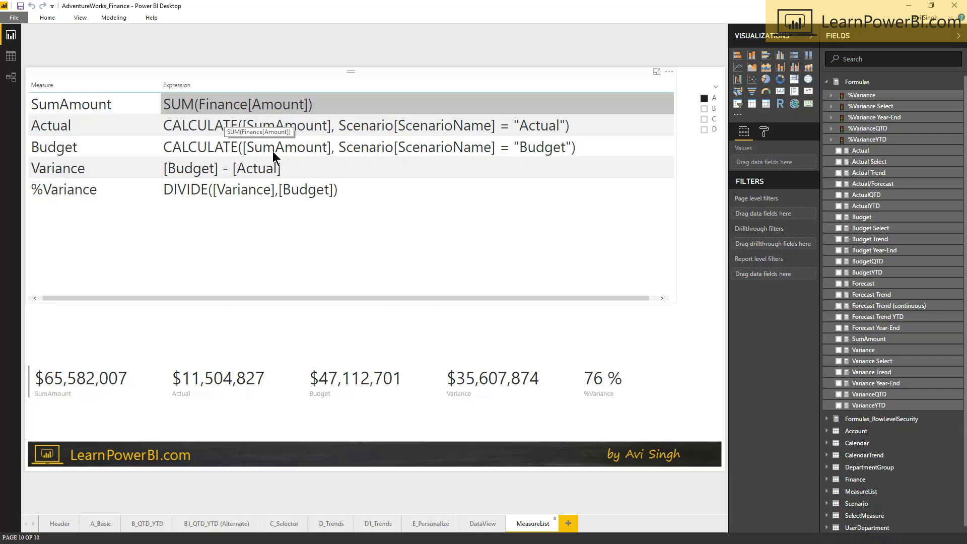
pyautogui.click(481, 522)
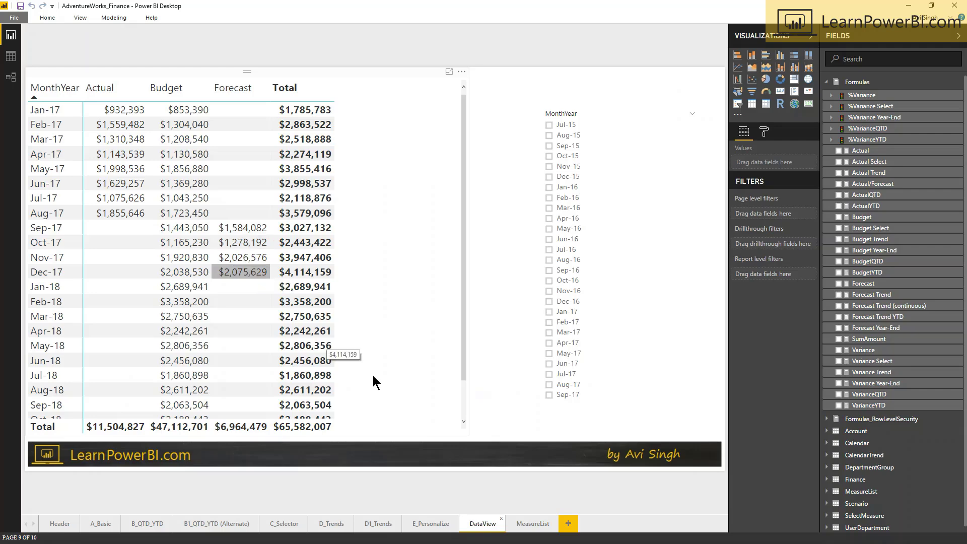
pyautogui.click(531, 524)
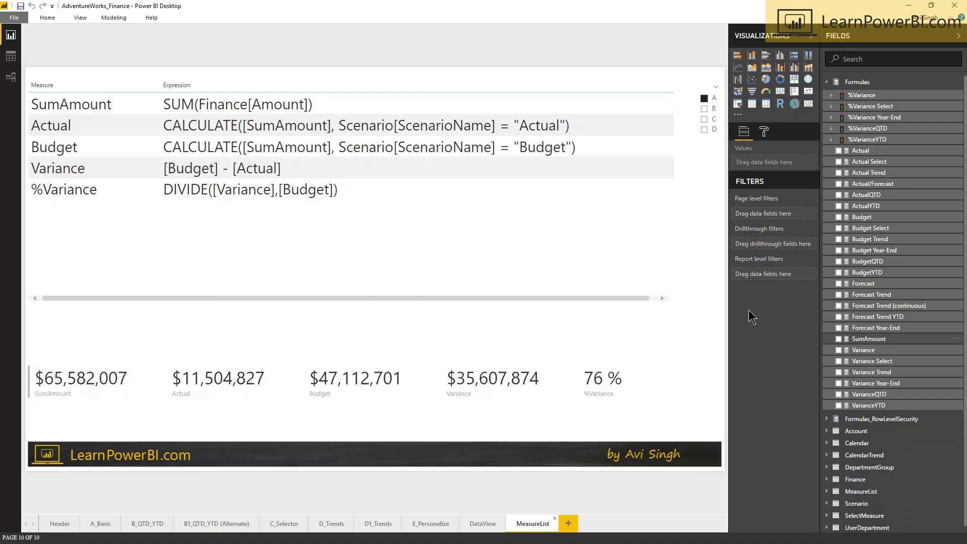
# Step: Inspect the SumAmount measure's formula from the Fields pane, then go to the A_Basic Finance Dashboard page
pyautogui.click(576, 356)
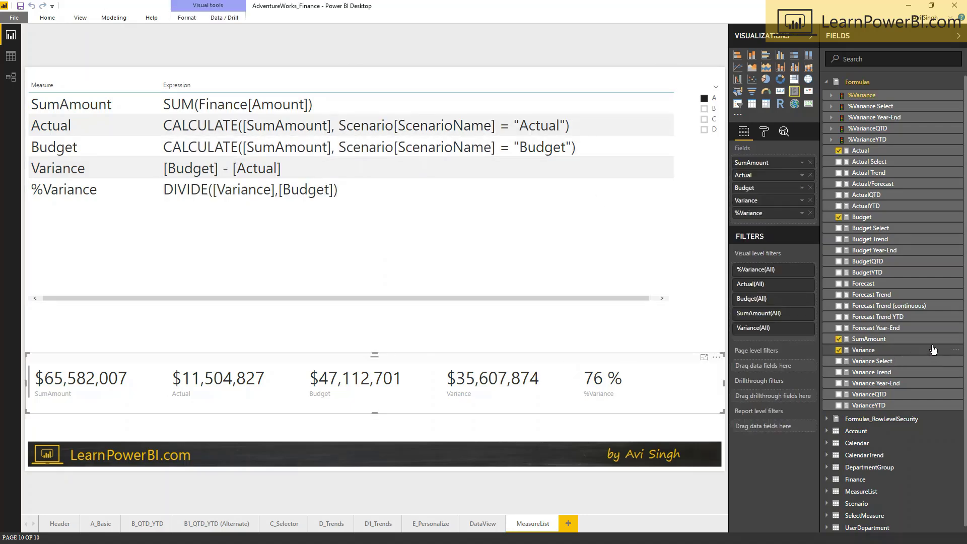
pyautogui.click(954, 346)
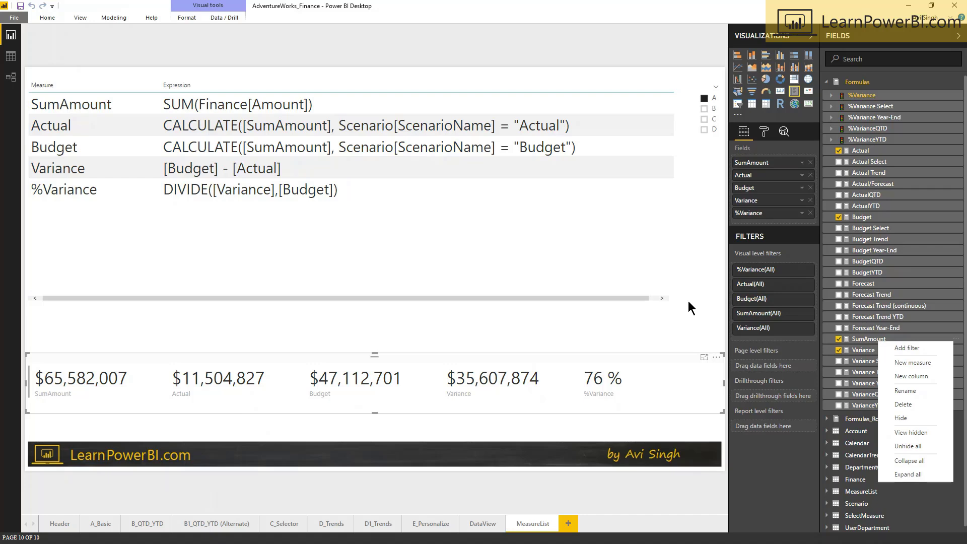
pyautogui.click(703, 310)
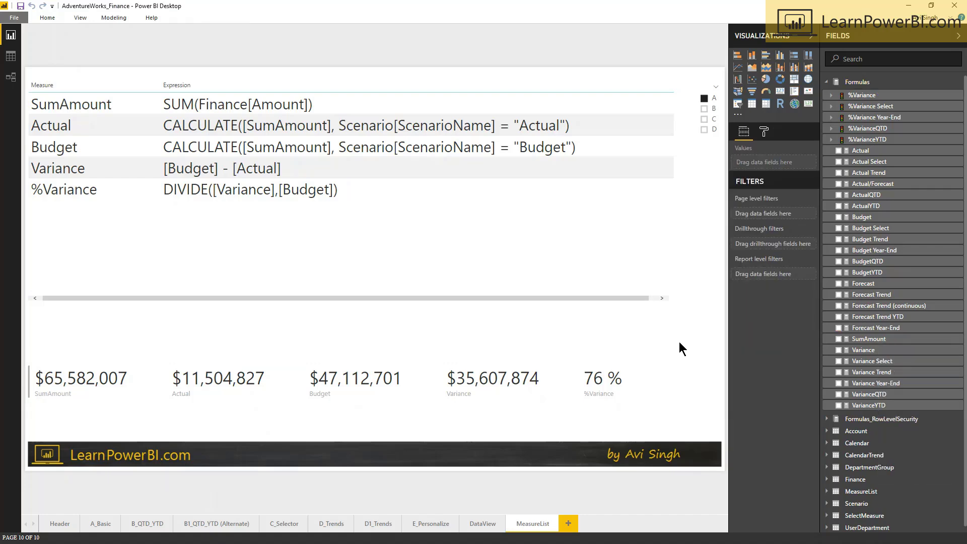
pyautogui.click(919, 341)
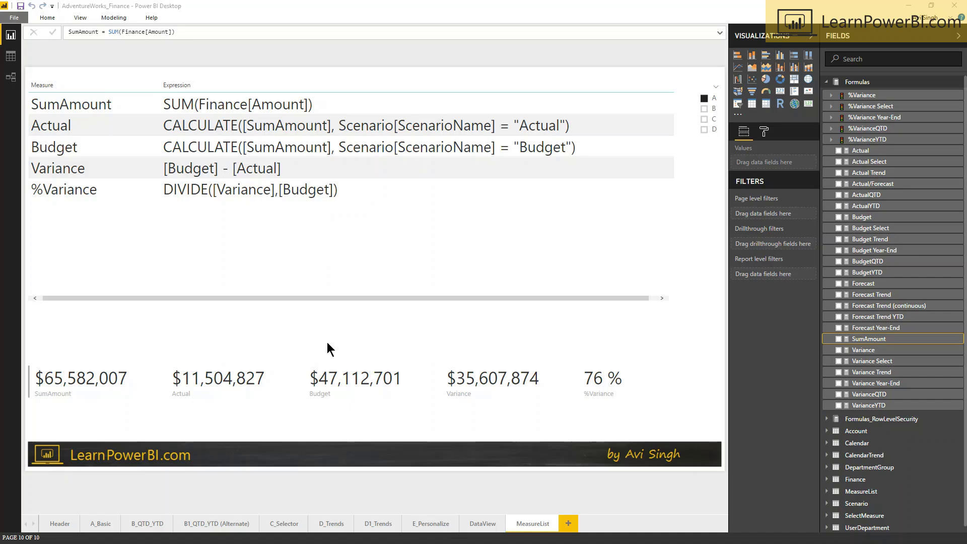
pyautogui.click(99, 528)
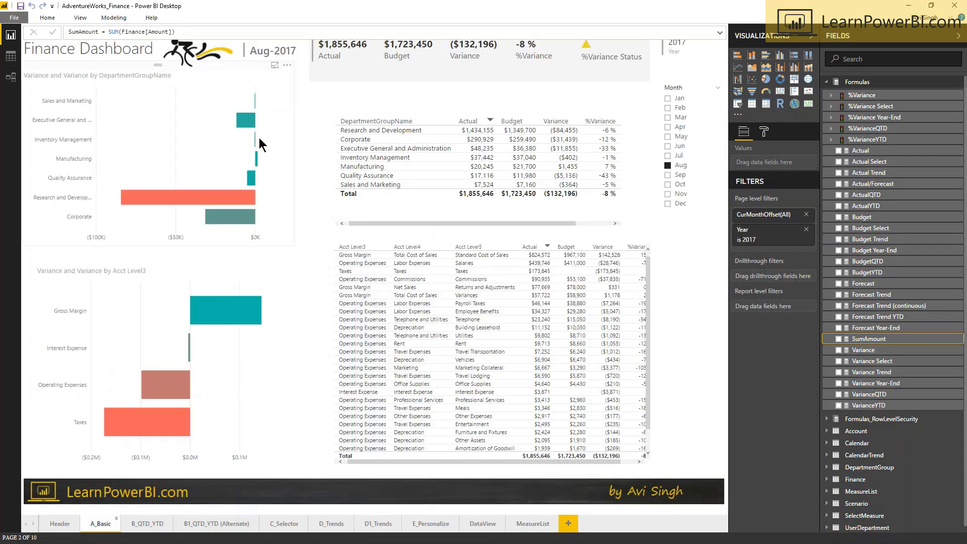
pyautogui.click(704, 309)
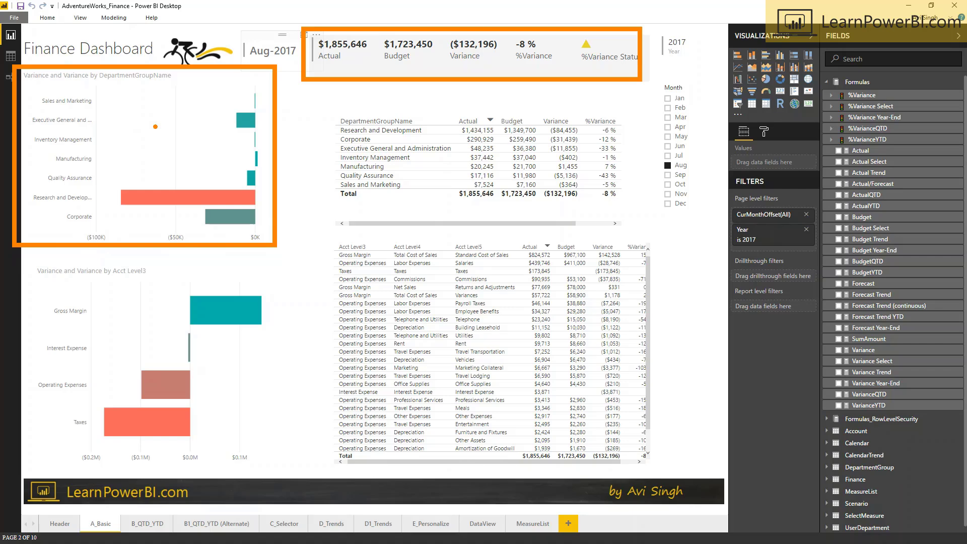
pyautogui.press('Escape')
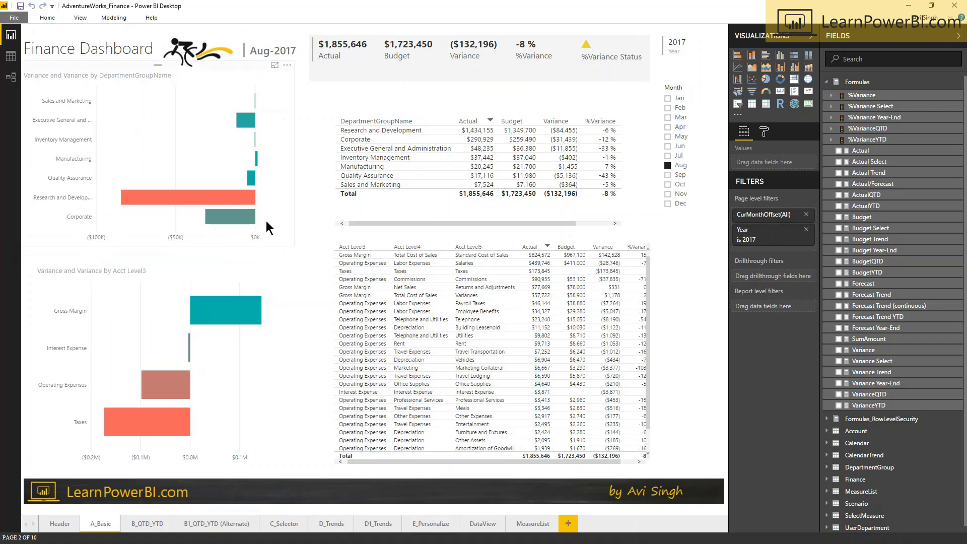
pyautogui.hotkey('ctrl', '2')
pyautogui.moveTo(23, 257)
pyautogui.mouseDown()
pyautogui.moveTo(188, 409)
pyautogui.moveTo(292, 475)
pyautogui.mouseUp()
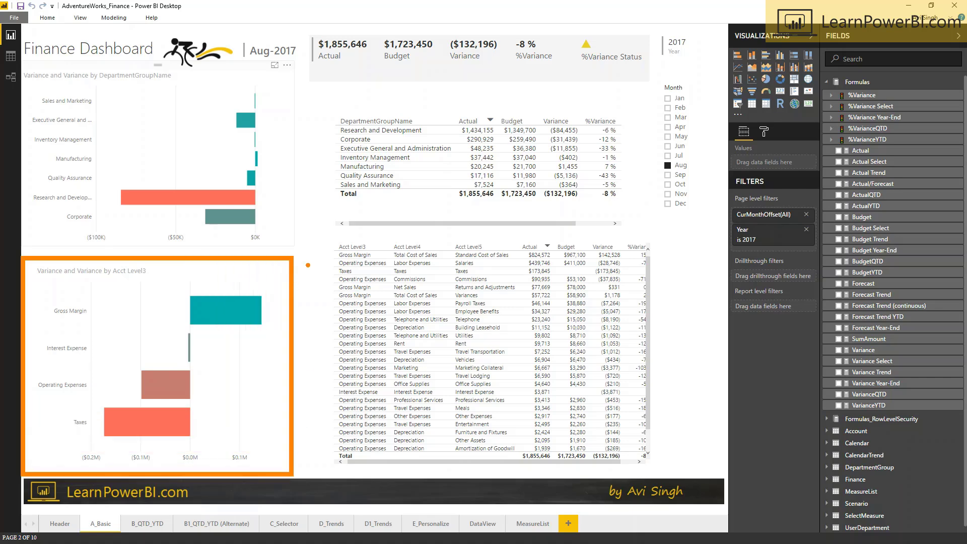
pyautogui.press('Escape')
pyautogui.hotkey('ctrl', '2')
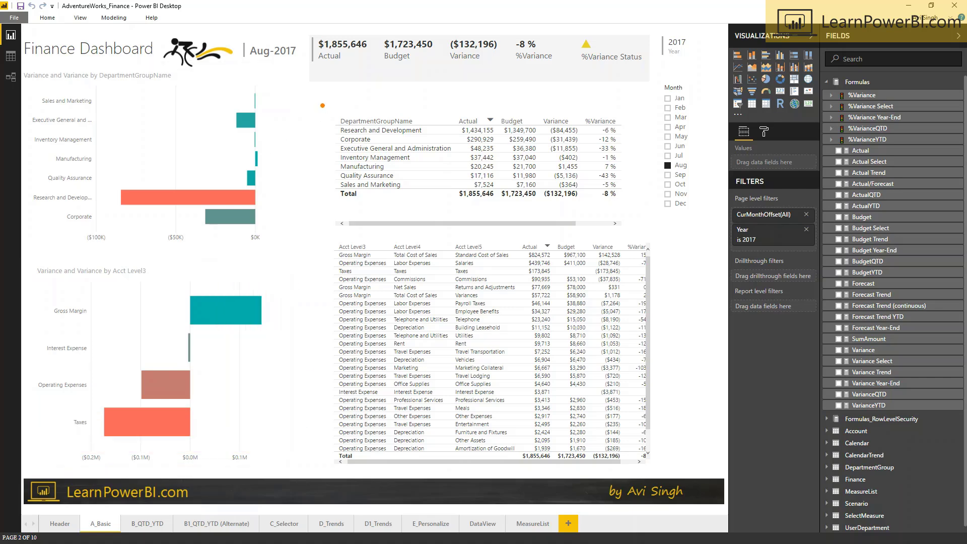
pyautogui.moveTo(321, 101)
pyautogui.mouseDown()
pyautogui.moveTo(416, 178)
pyautogui.moveTo(652, 234)
pyautogui.mouseUp()
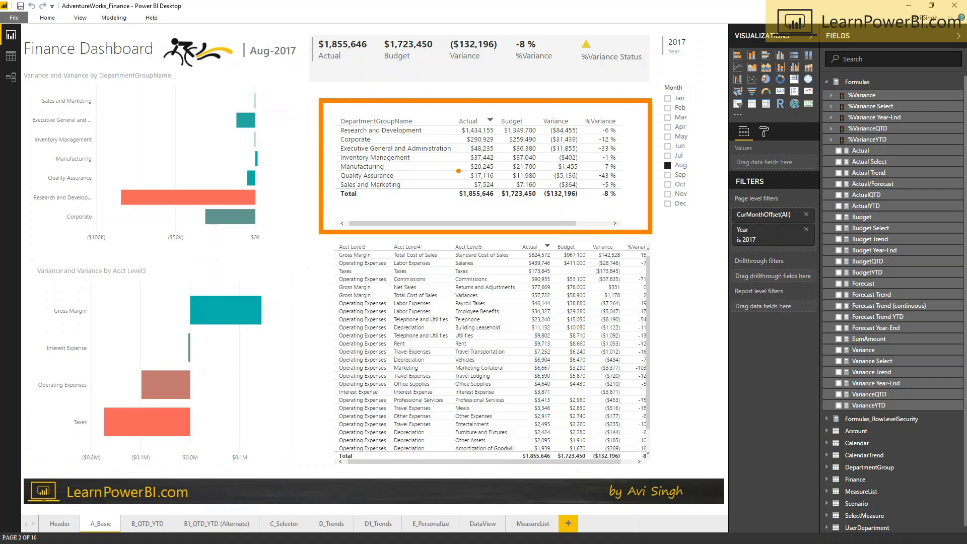
pyautogui.press('Escape')
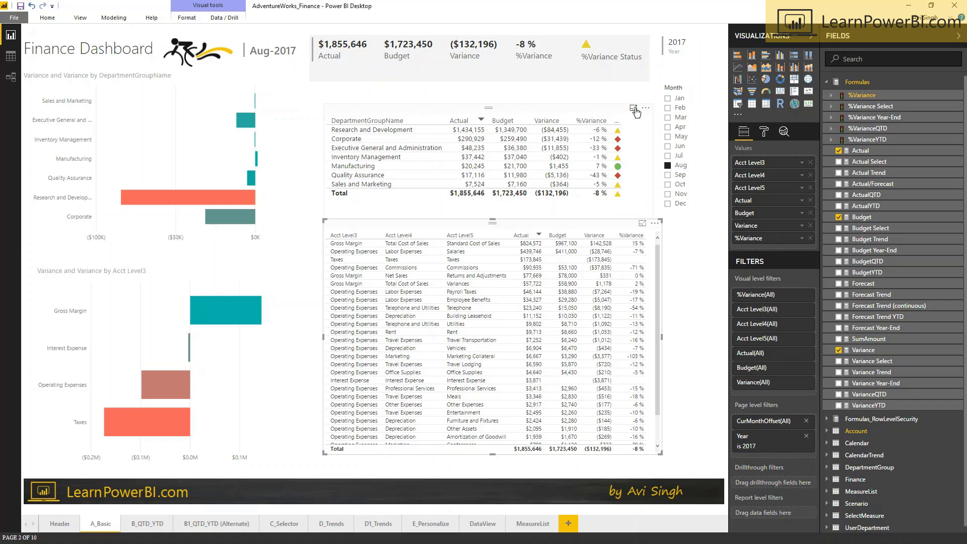
pyautogui.click(633, 108)
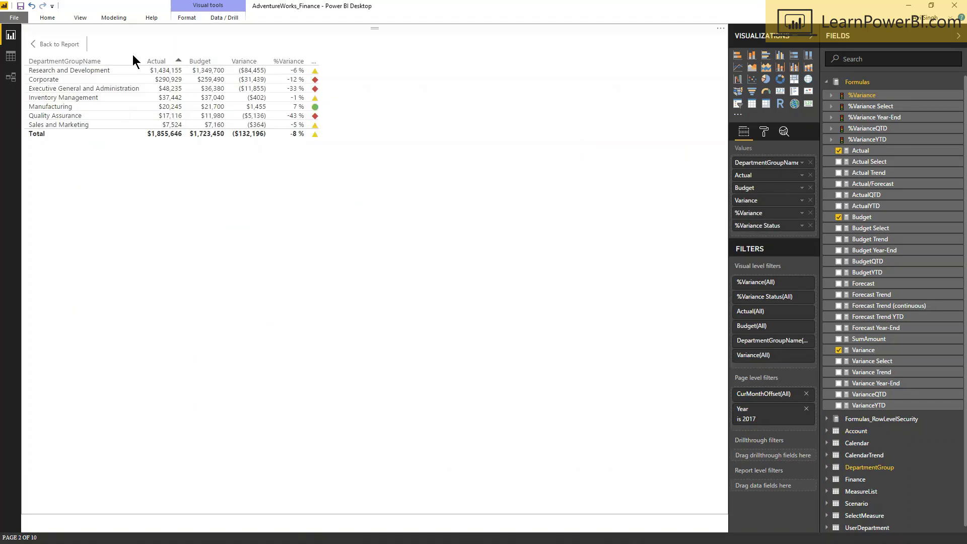
pyautogui.click(47, 45)
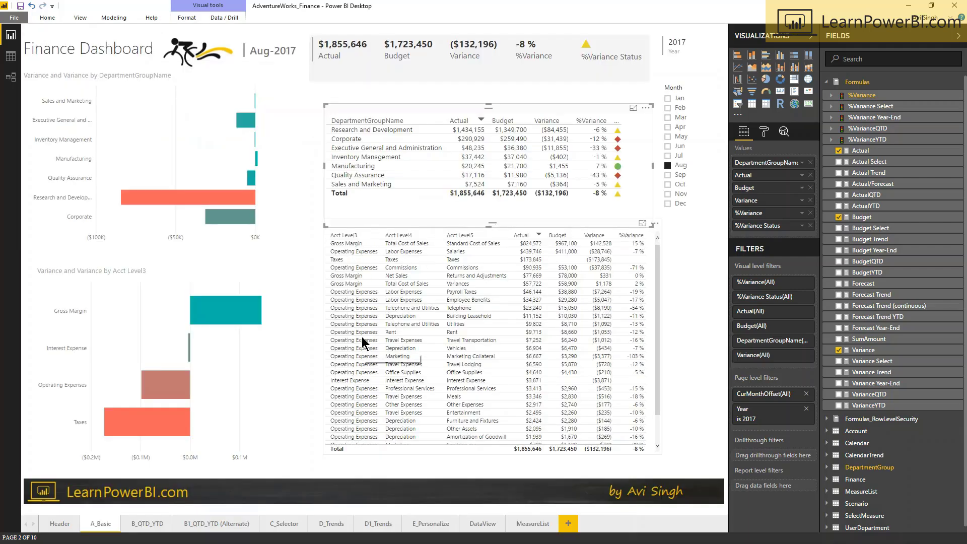
pyautogui.click(693, 325)
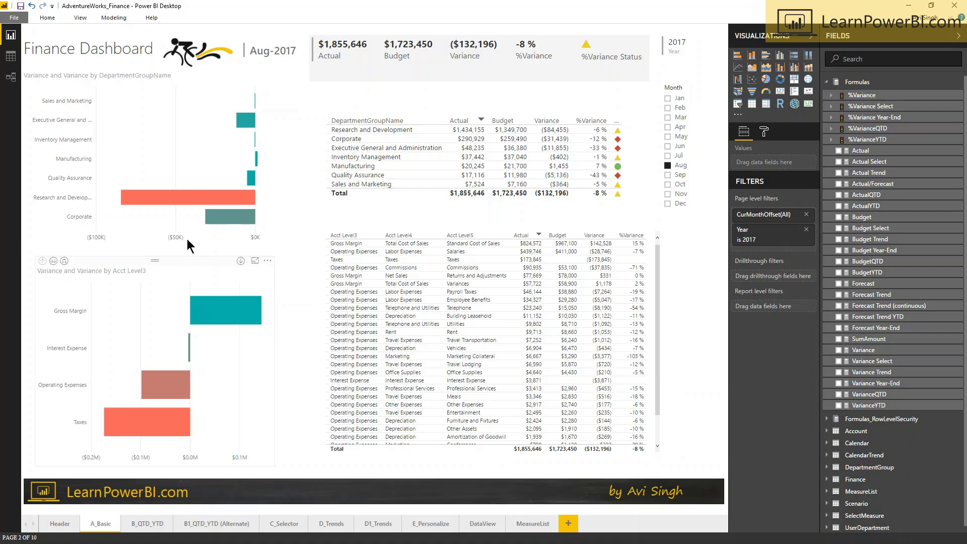
pyautogui.click(203, 201)
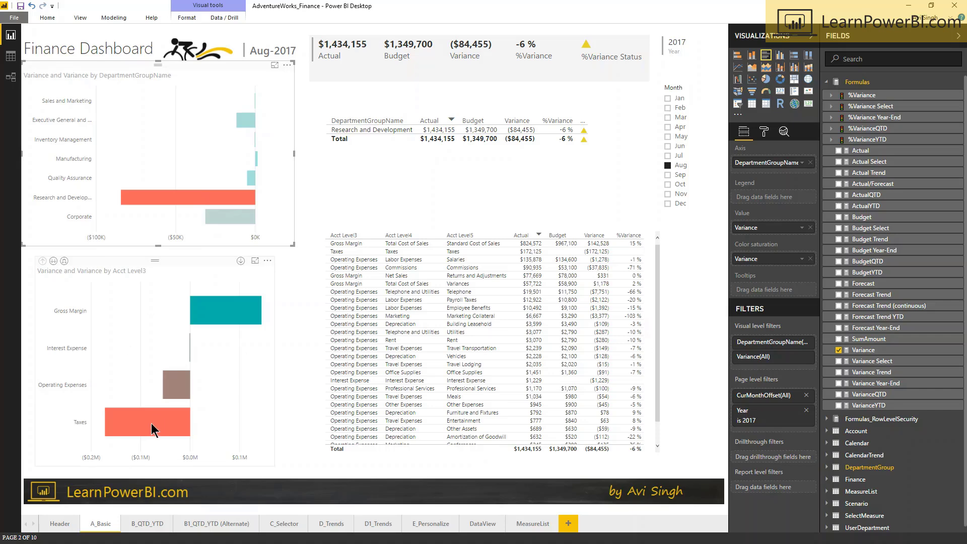
pyautogui.click(171, 386)
pyautogui.rightClick(186, 383)
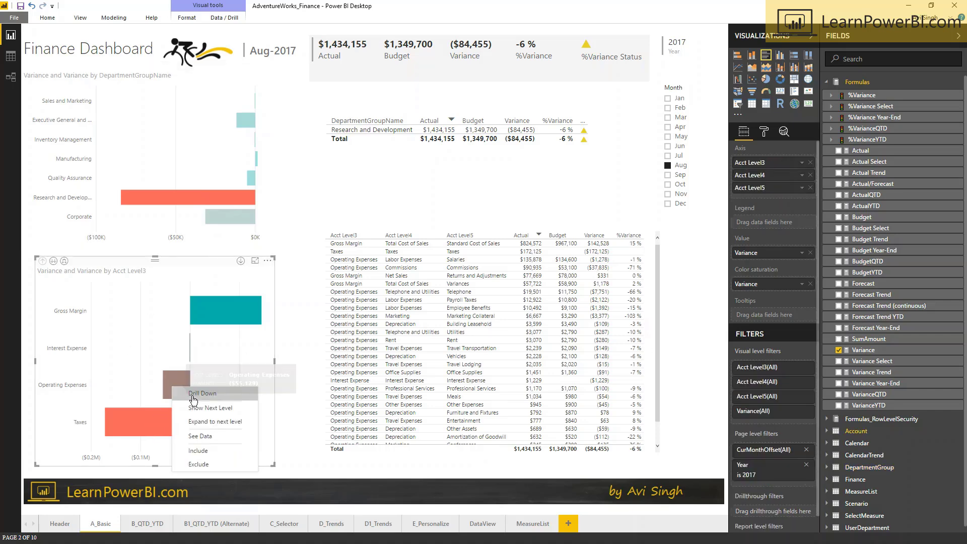
pyautogui.click(192, 395)
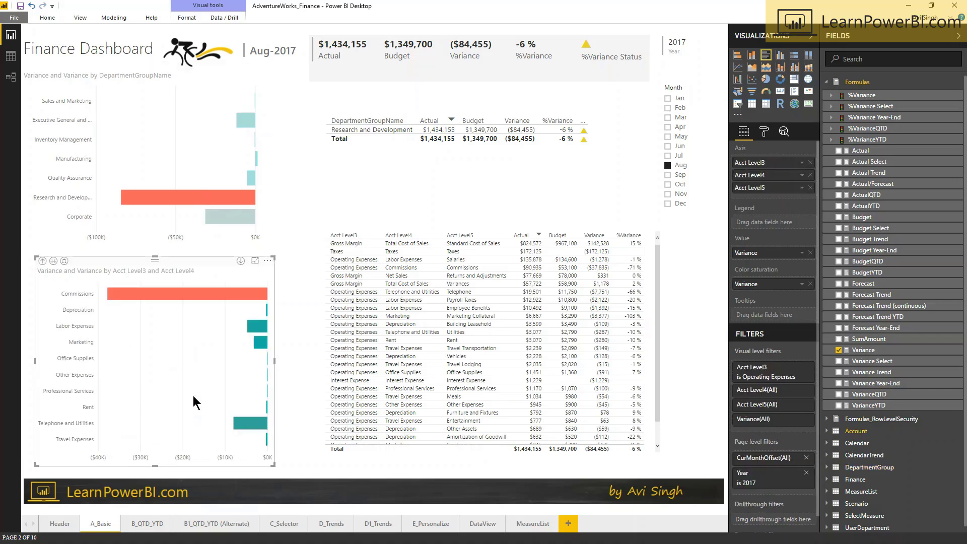
pyautogui.click(184, 293)
pyautogui.click(166, 139)
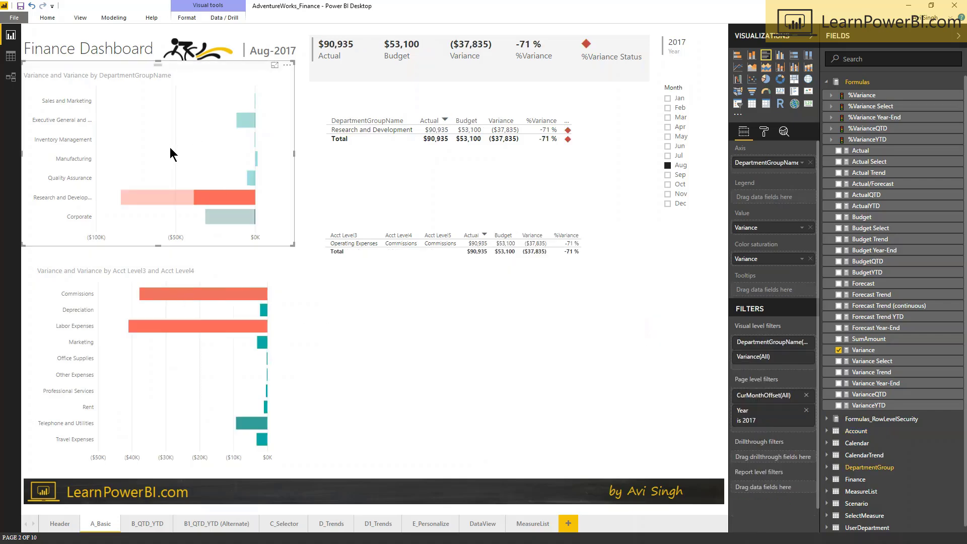
pyautogui.click(170, 147)
pyautogui.click(42, 260)
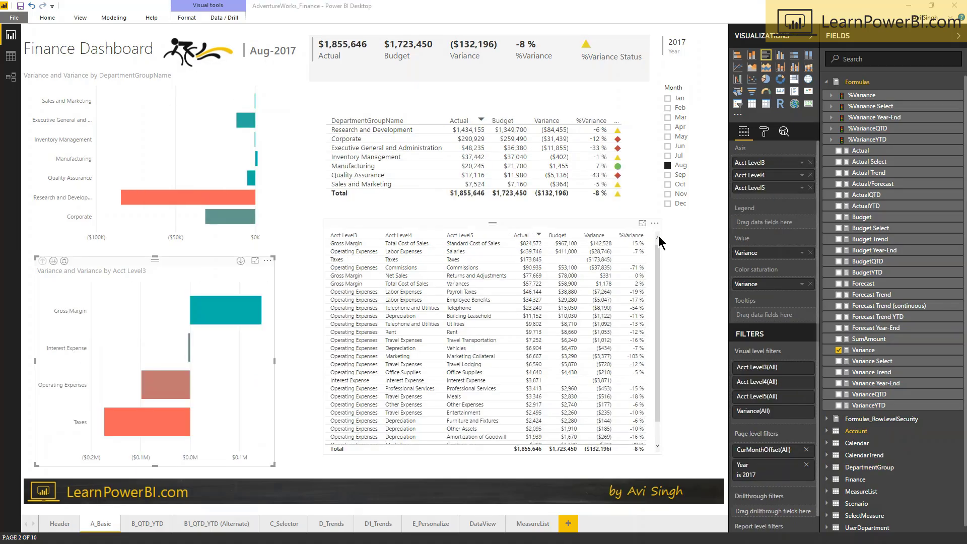
pyautogui.click(679, 155)
pyautogui.click(682, 145)
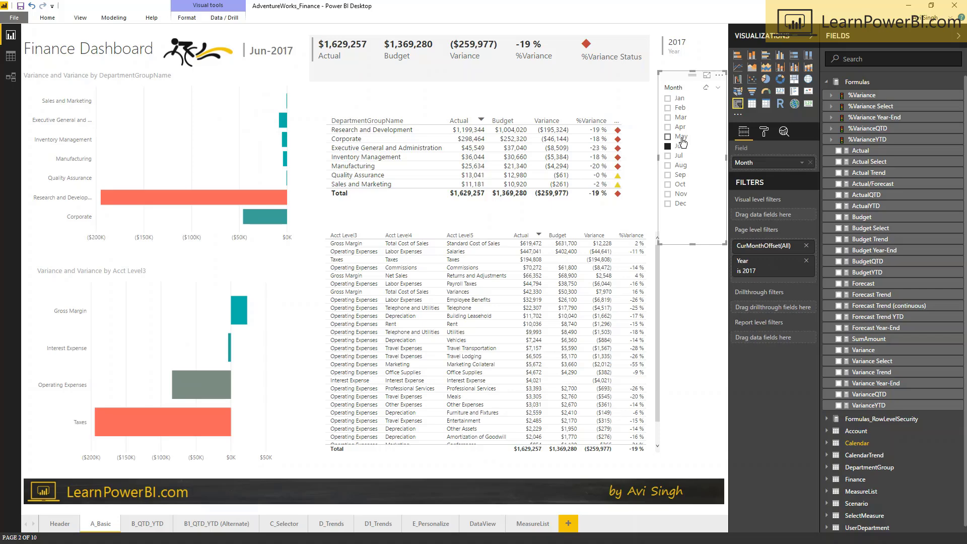
pyautogui.click(680, 137)
pyautogui.click(680, 156)
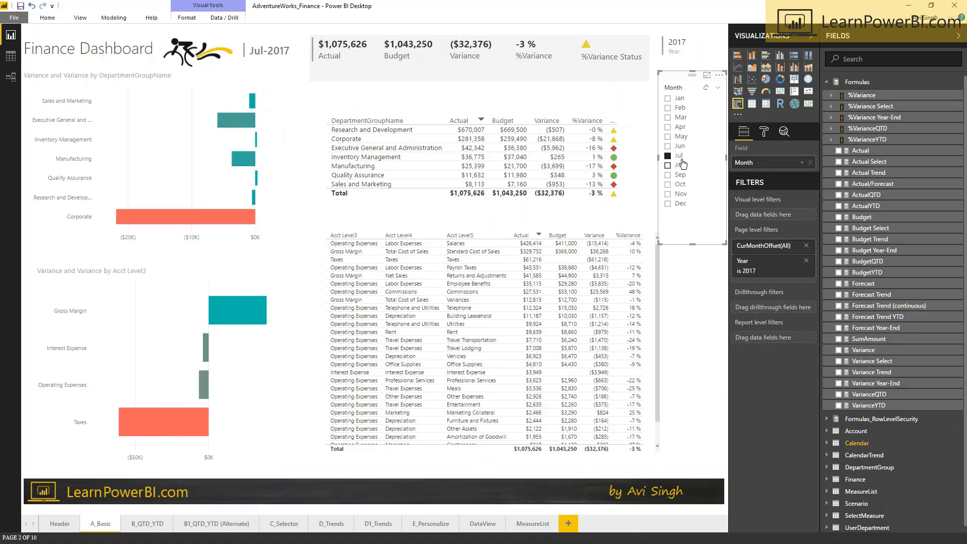
pyautogui.keyDown('ctrl'); pyautogui.click(682, 165); pyautogui.keyUp('ctrl')
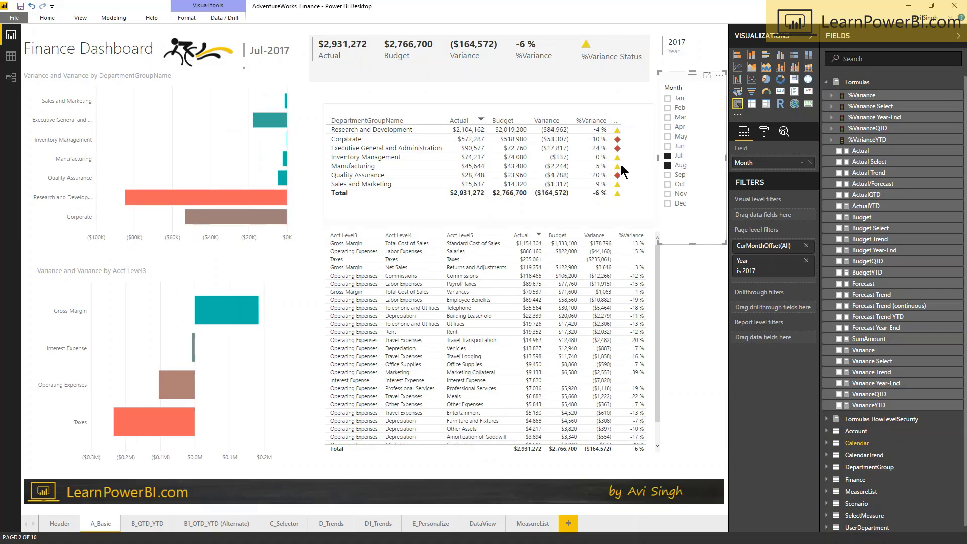
pyautogui.keyDown('ctrl'); pyautogui.click(683, 160); pyautogui.keyUp('ctrl')
pyautogui.click(689, 312)
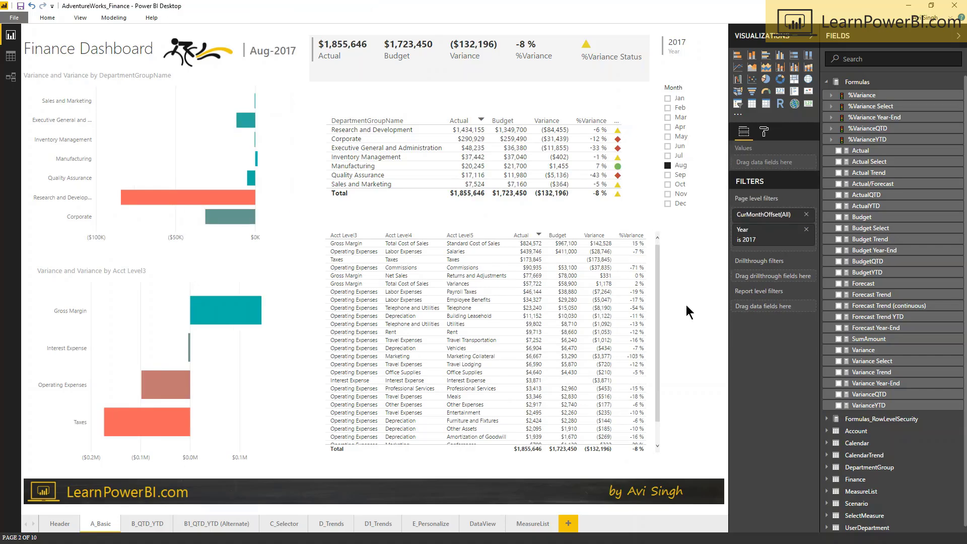
# Step: Collapse the Visualizations and Fields panes so the Aug-2017 dashboard fills the window
pyautogui.click(811, 36)
pyautogui.click(958, 36)
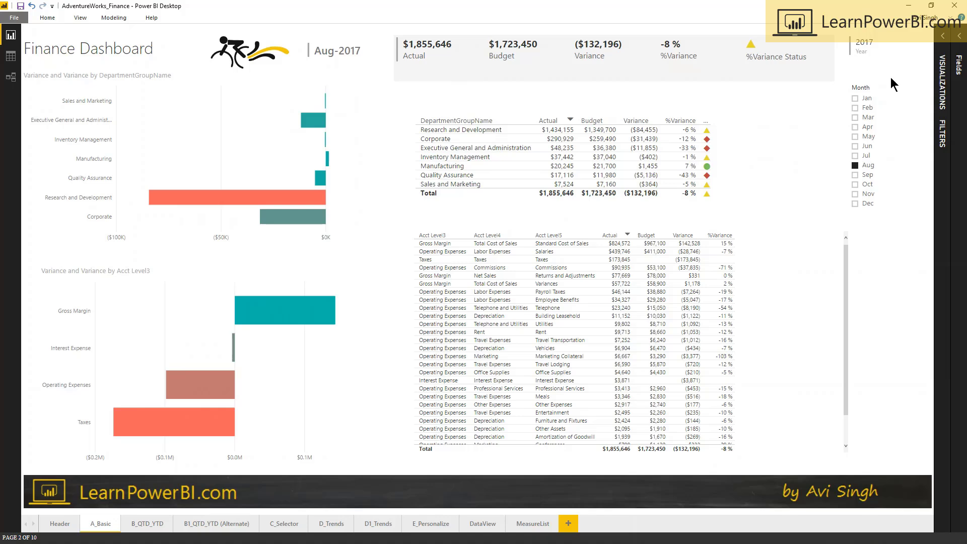